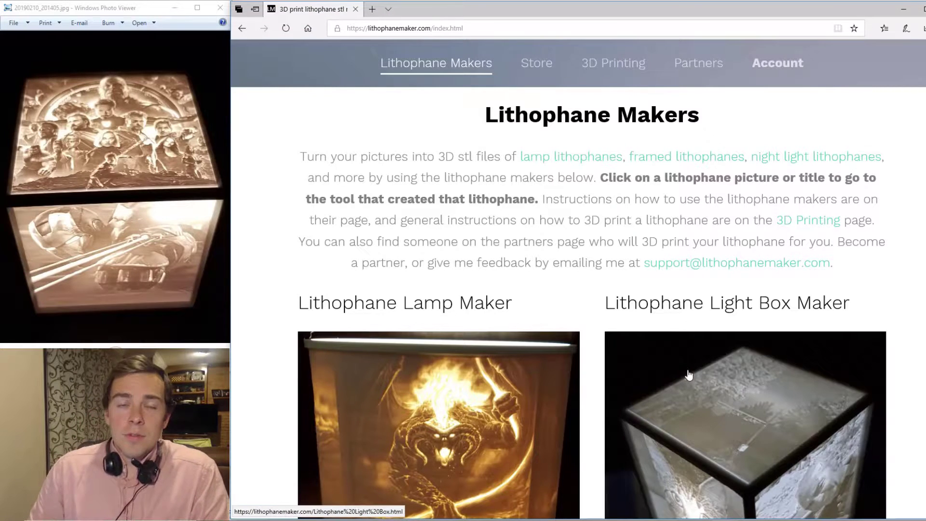
# - Open the Lithophane Light Box Maker page and bring its Lithophane and Box Settings into view
pyautogui.click(657, 362)
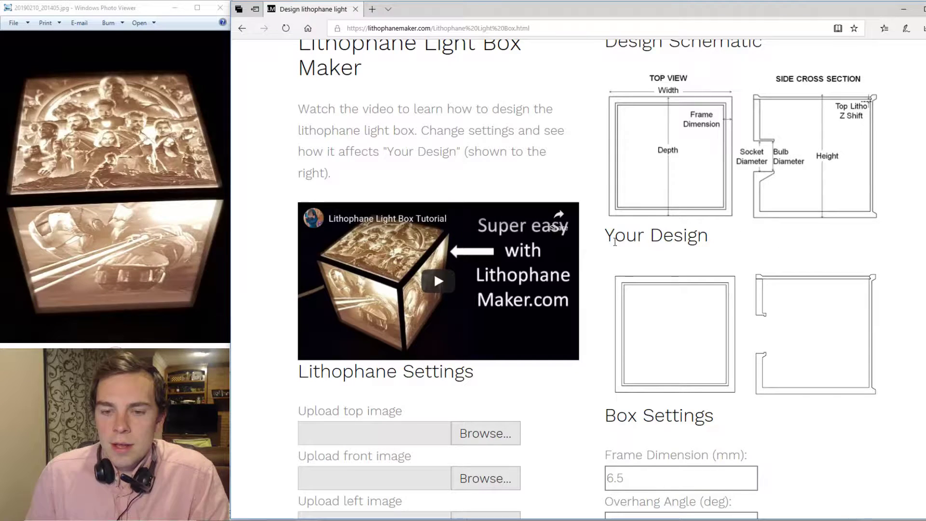
pyautogui.scroll(-6, 531, 219)
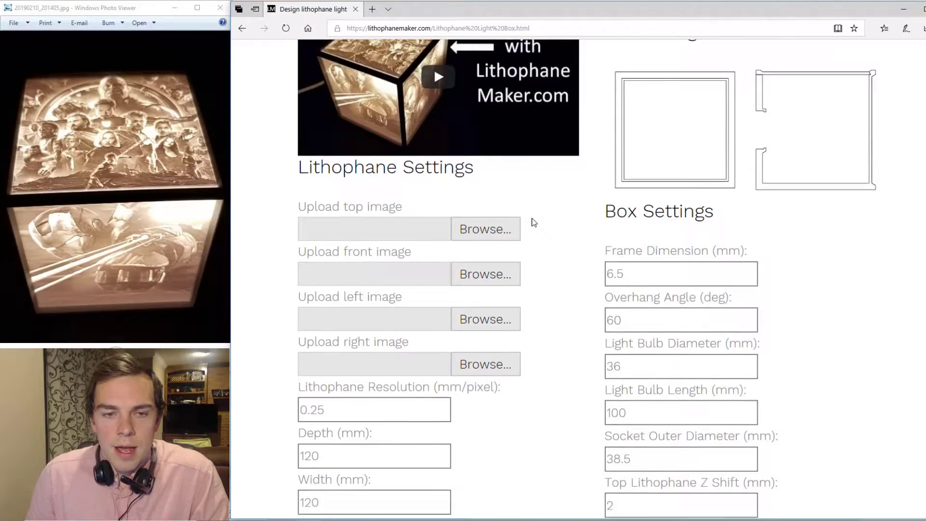
pyautogui.scroll(-1, 376, 261)
pyautogui.scroll(3, 563, 209)
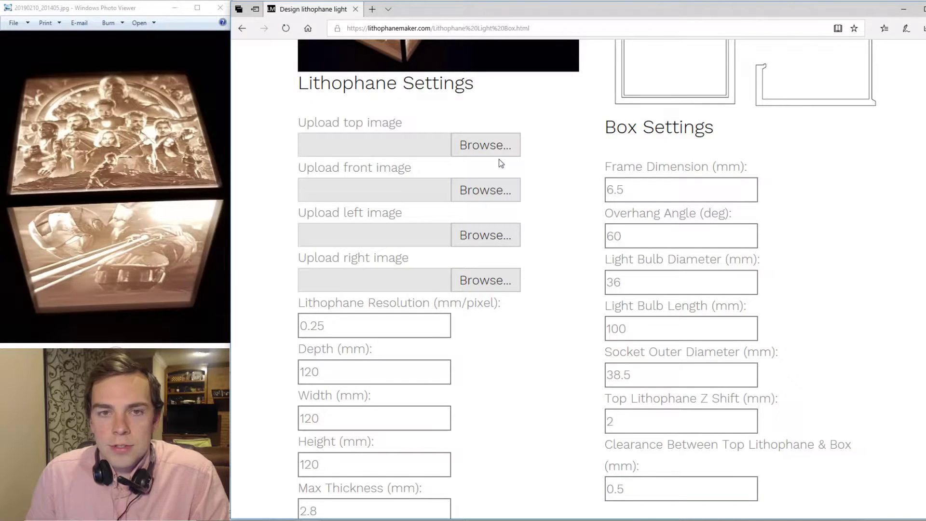
pyautogui.scroll(1, 511, 159)
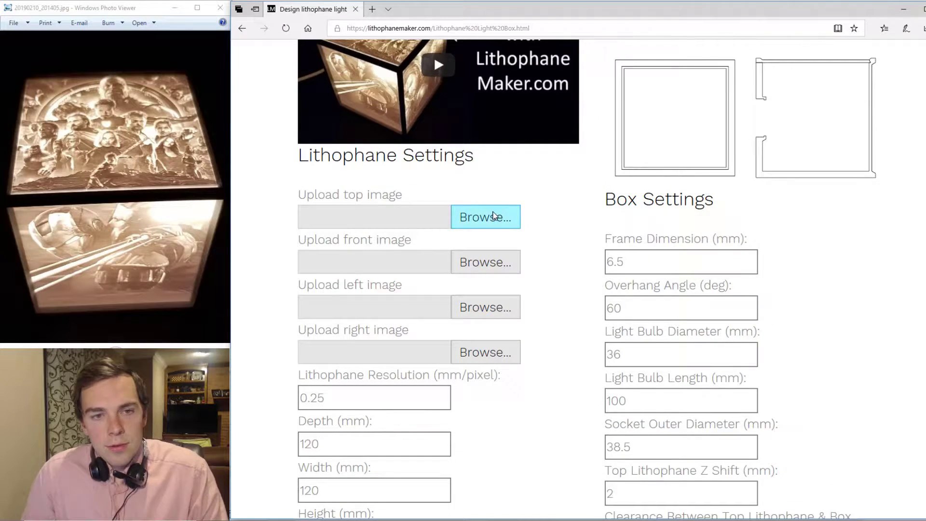
# - Load a picture from the Light Box Pictures folder into each of the top, front, left and right slots
pyautogui.click(446, 213)
pyautogui.doubleClick(368, 105)
pyautogui.click(503, 267)
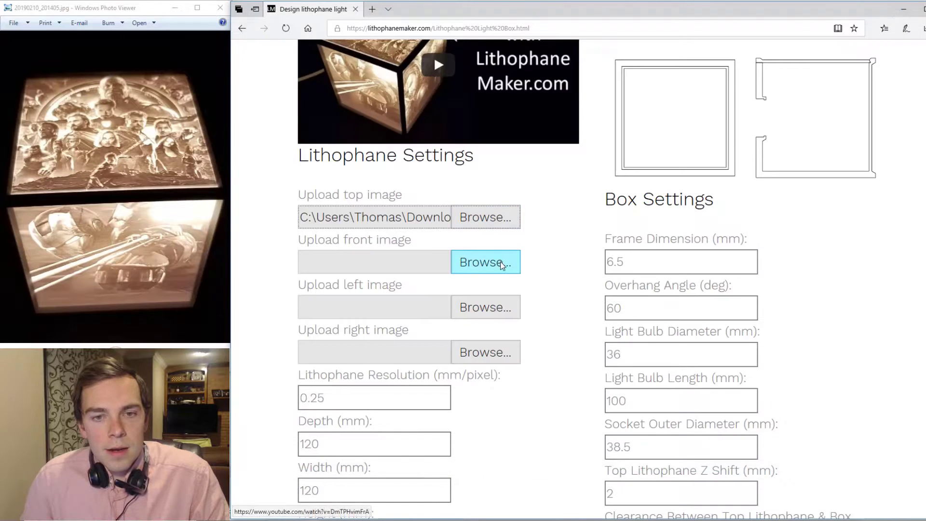
pyautogui.doubleClick(442, 79)
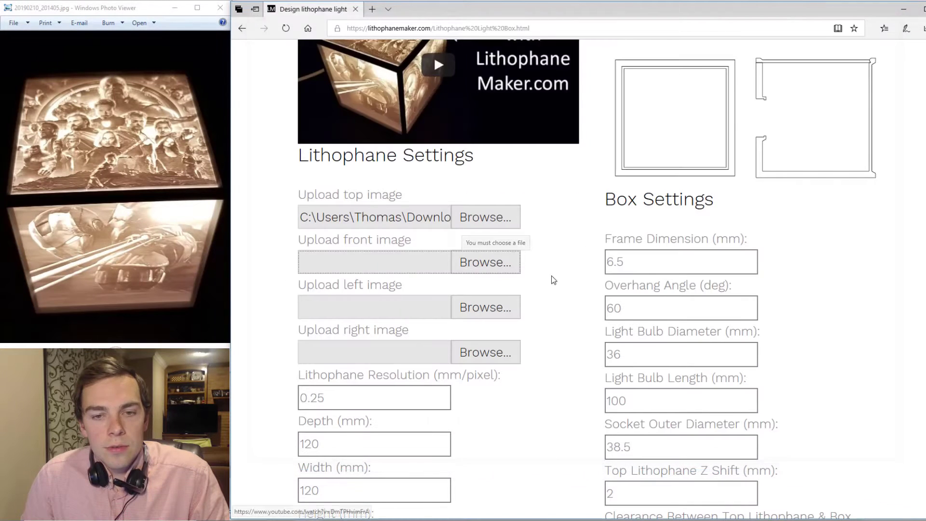
pyautogui.click(500, 316)
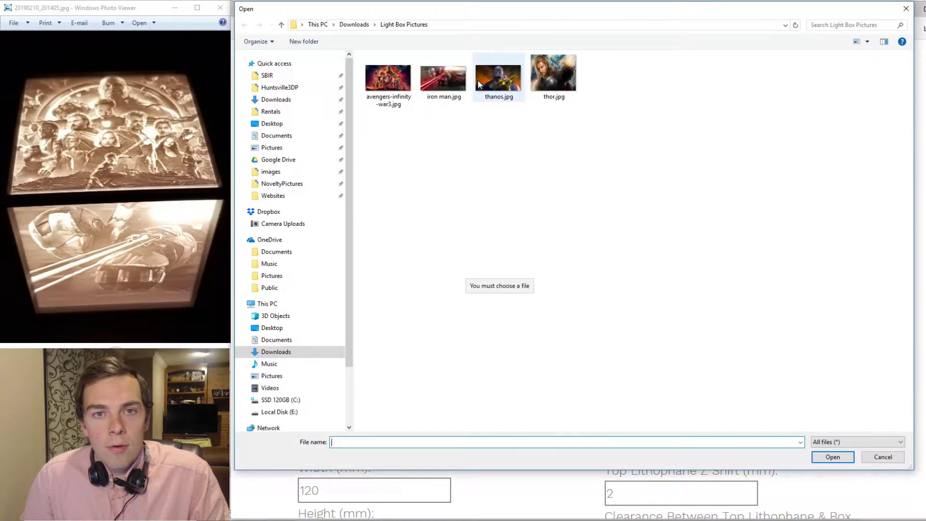
pyautogui.doubleClick(484, 84)
pyautogui.click(485, 352)
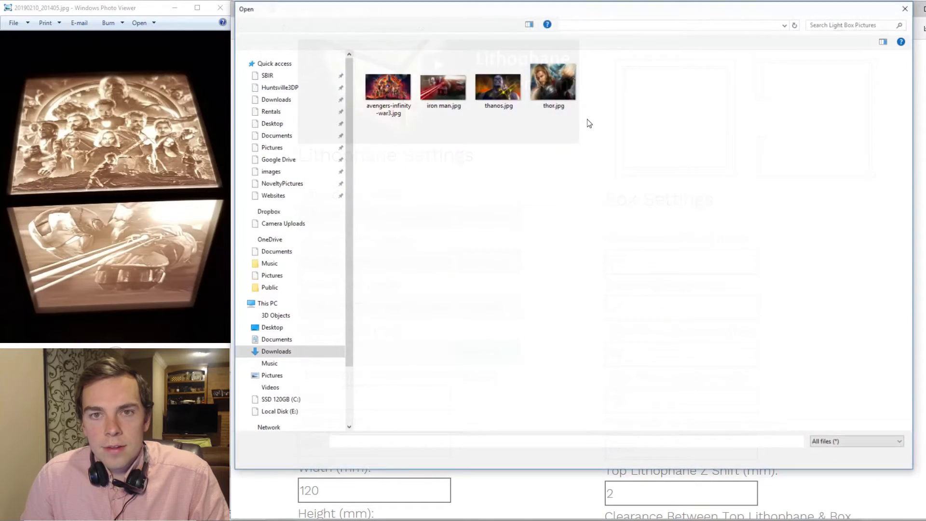
pyautogui.doubleClick(561, 71)
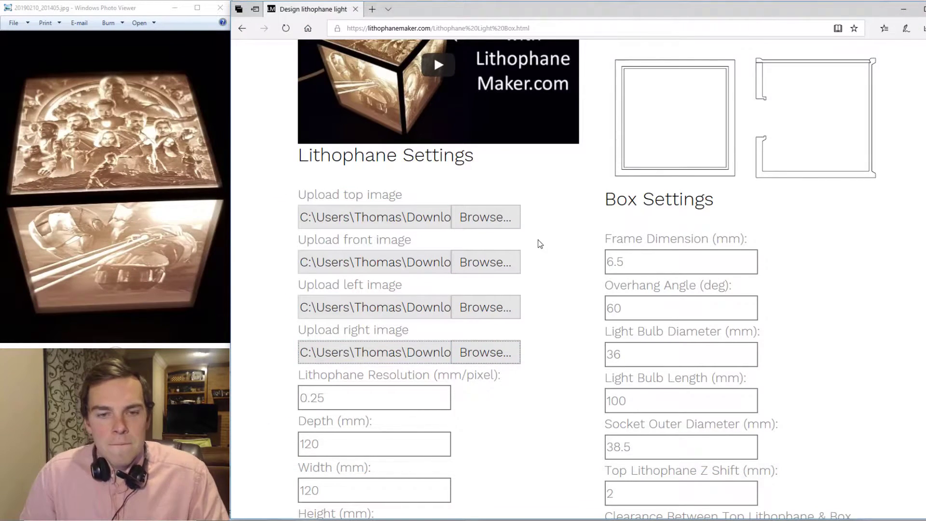
pyautogui.scroll(-3, 418, 212)
pyautogui.click(421, 253)
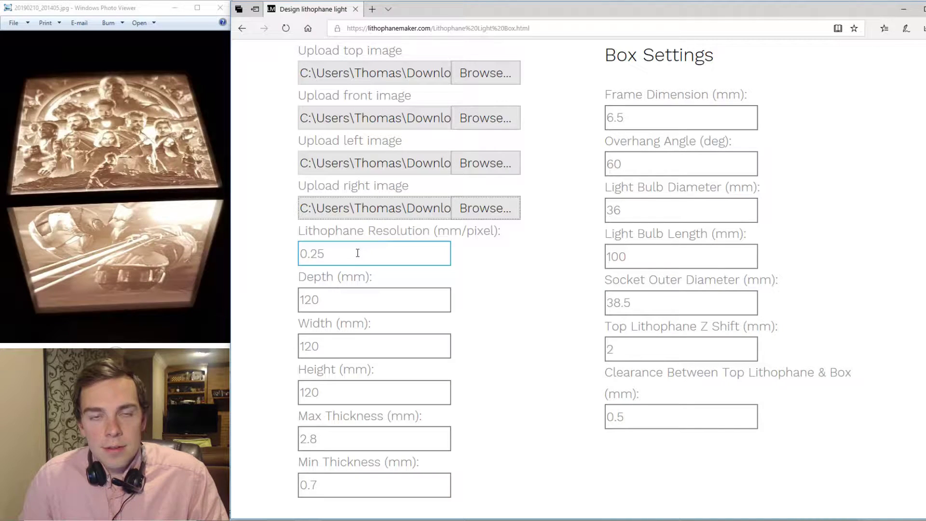
pyautogui.press('BackSpace')
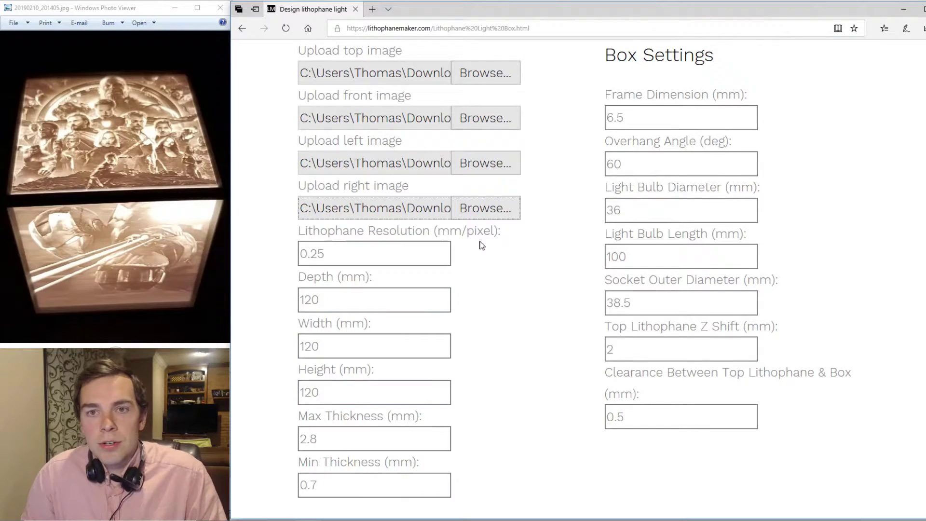
# - Change the light box Depth and Width from 120 to 200 mm
pyautogui.scroll(5, 479, 244)
pyautogui.scroll(3, 433, 201)
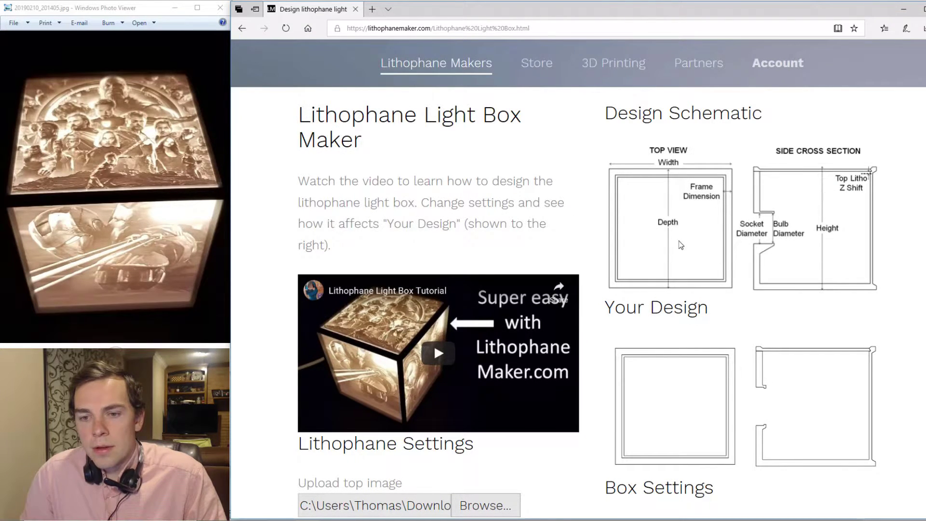
pyautogui.scroll(-3, 639, 222)
pyautogui.scroll(-4, 639, 222)
pyautogui.moveTo(358, 377); pyautogui.dragTo(281, 379)
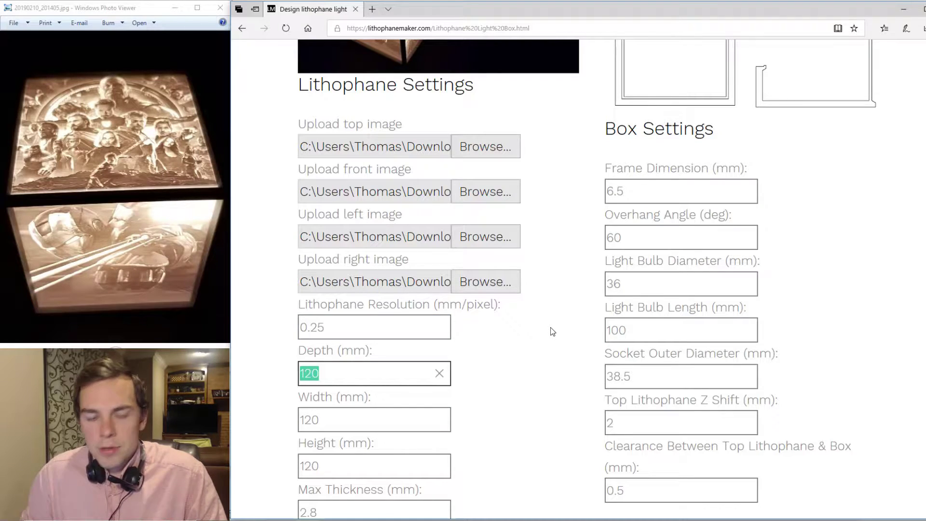
pyautogui.write('200')
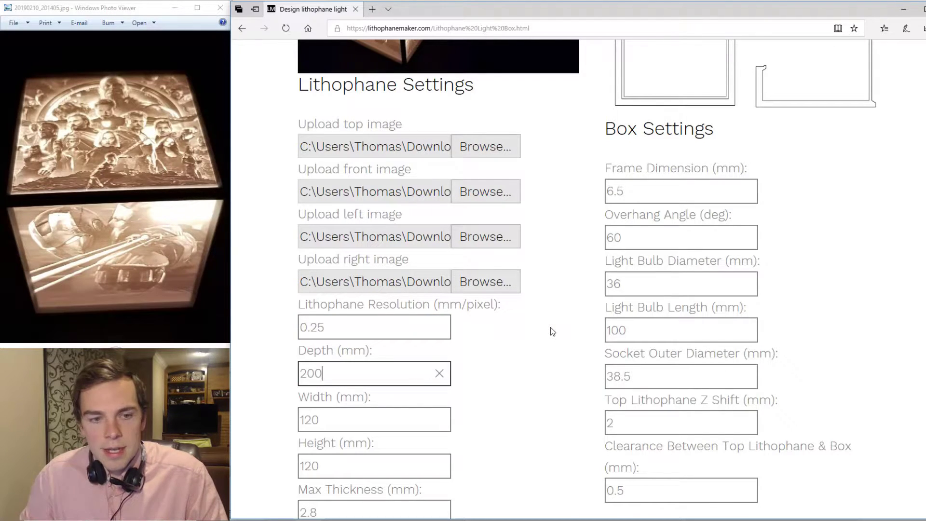
pyautogui.click(374, 418)
pyautogui.scroll(3, 576, 245)
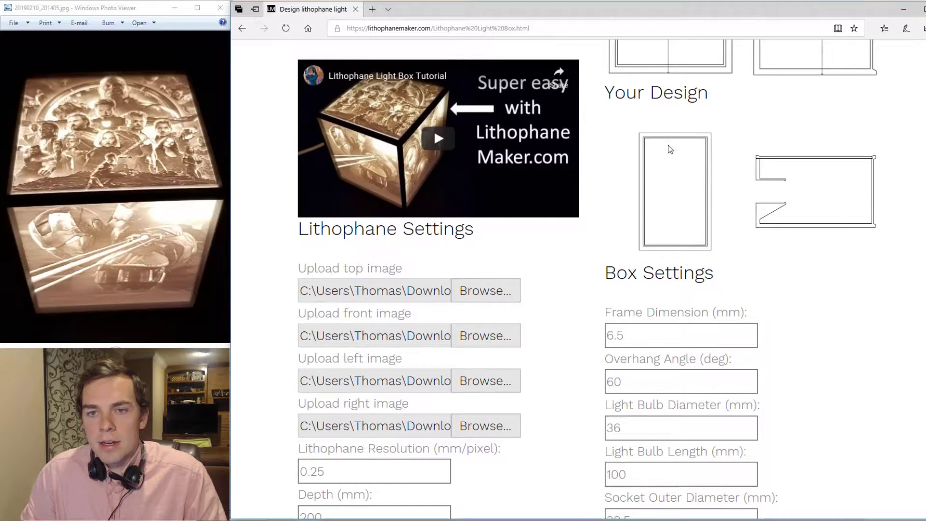
pyautogui.scroll(-3, 564, 169)
pyautogui.click(331, 420)
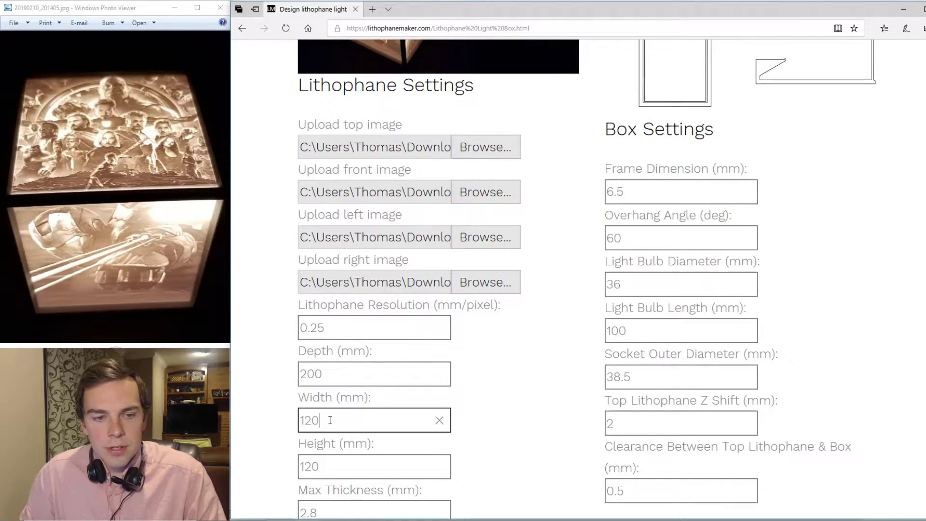
pyautogui.hotkey('ctrl', 'a')
pyautogui.write('200')
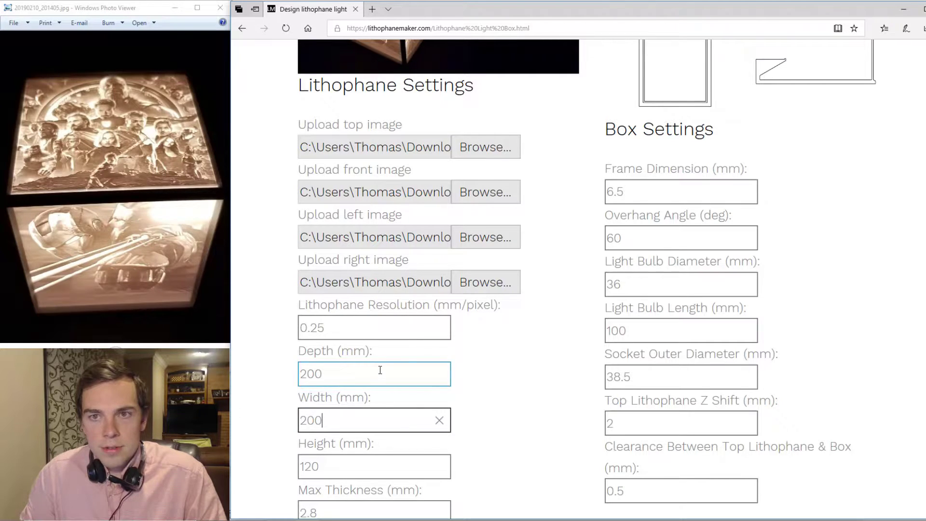
pyautogui.click(530, 354)
# - Set the Height to 200 mm so the box diagrams refresh
pyautogui.scroll(3, 625, 169)
pyautogui.scroll(-5, 523, 248)
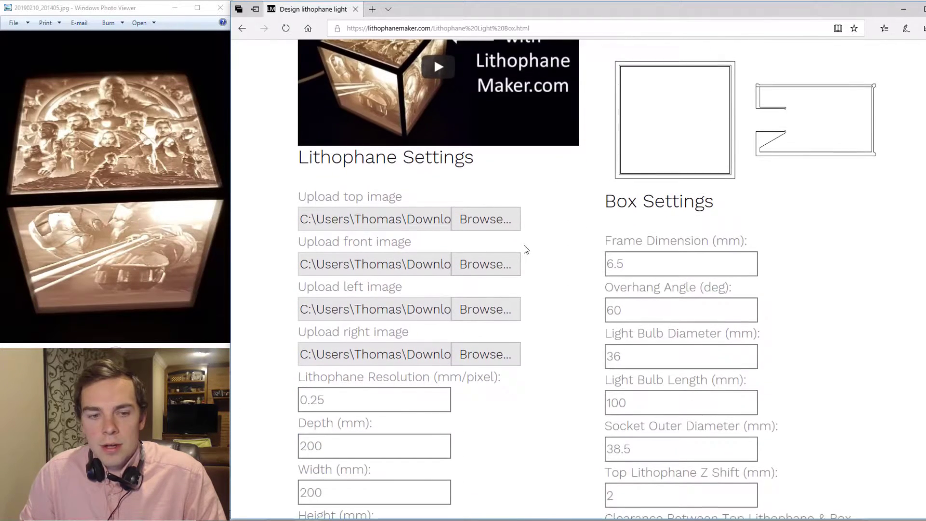
pyautogui.press('Tab')
pyautogui.write('200')
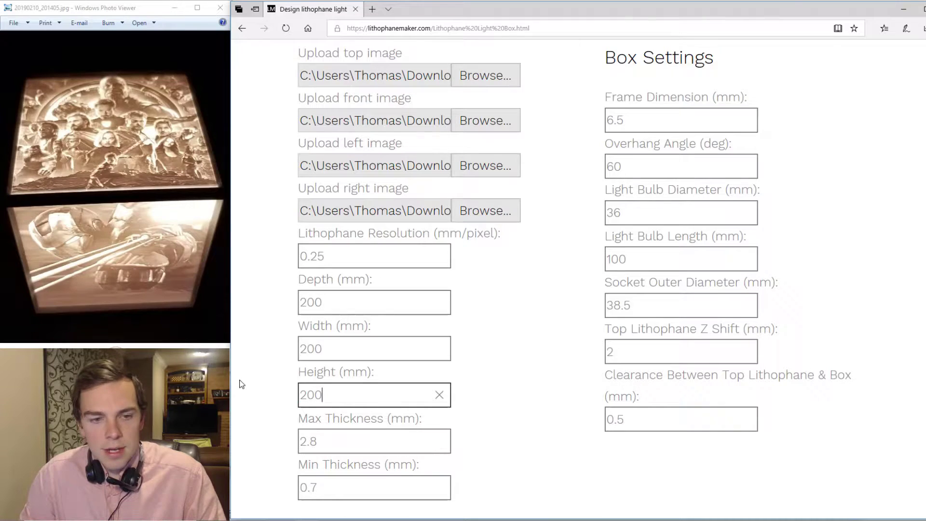
pyautogui.click(357, 359)
pyautogui.click(496, 336)
pyautogui.scroll(5, 570, 313)
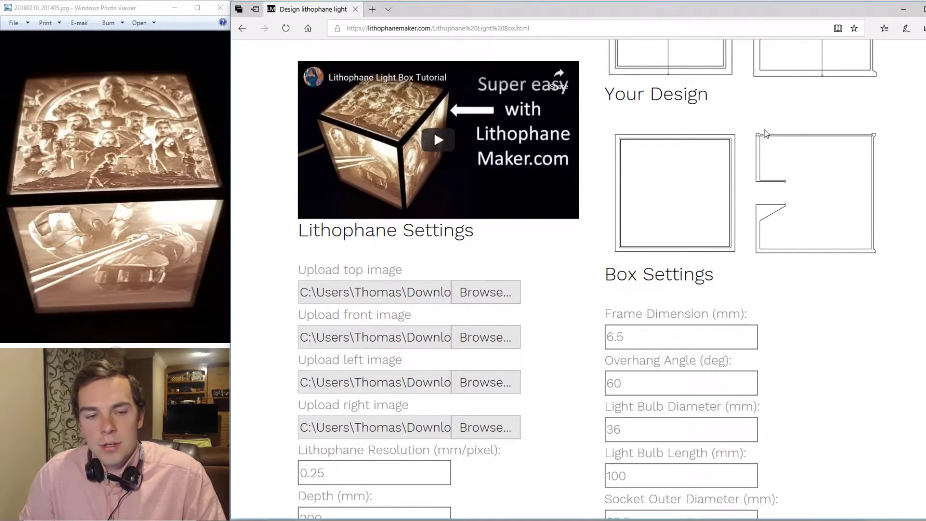
pyautogui.scroll(-6, 579, 237)
pyautogui.click(313, 367)
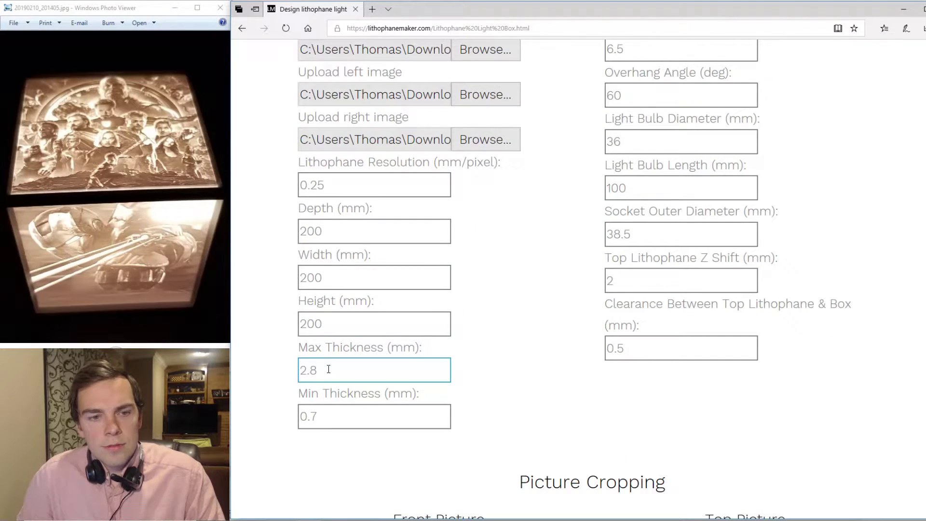
# - Keep Max Thickness at 2.8 mm and Min Thickness at 0.7 mm
pyautogui.click(327, 314)
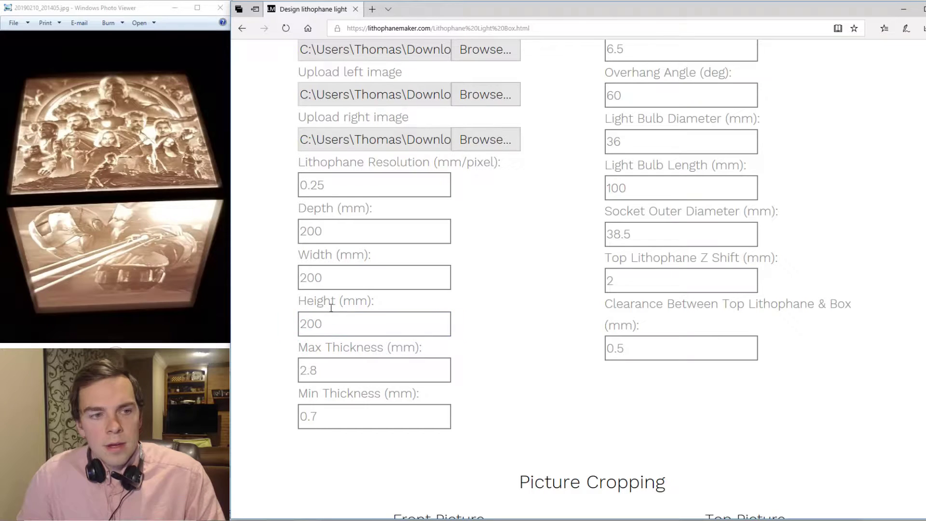
pyautogui.click(80, 160)
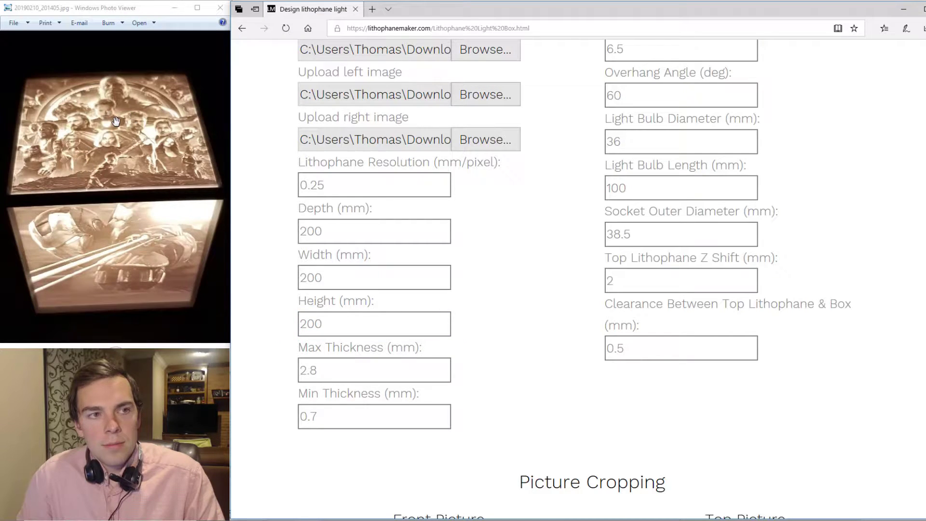
pyautogui.click(359, 413)
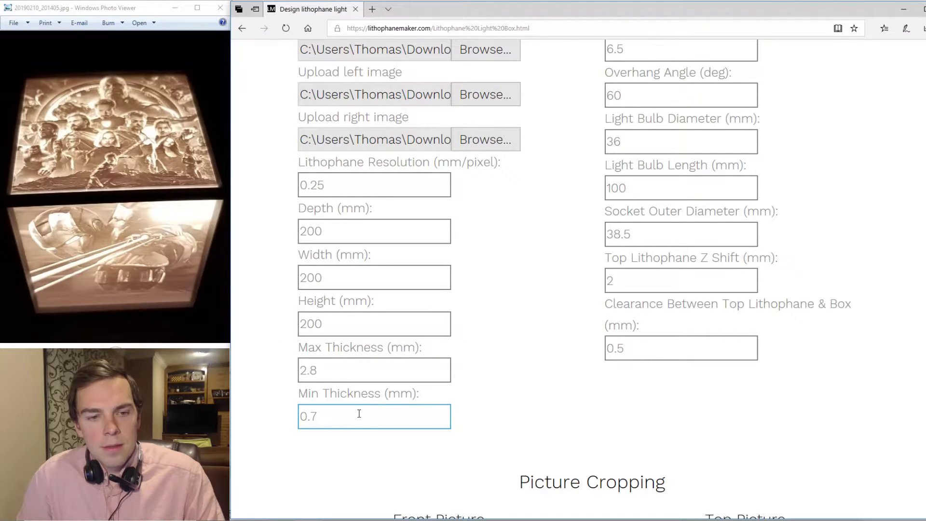
pyautogui.click(180, 198)
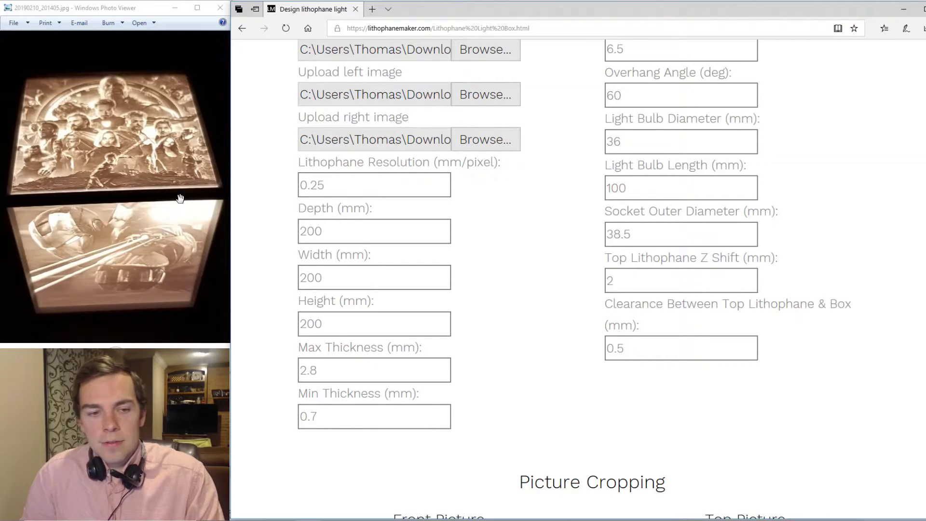
pyautogui.click(321, 359)
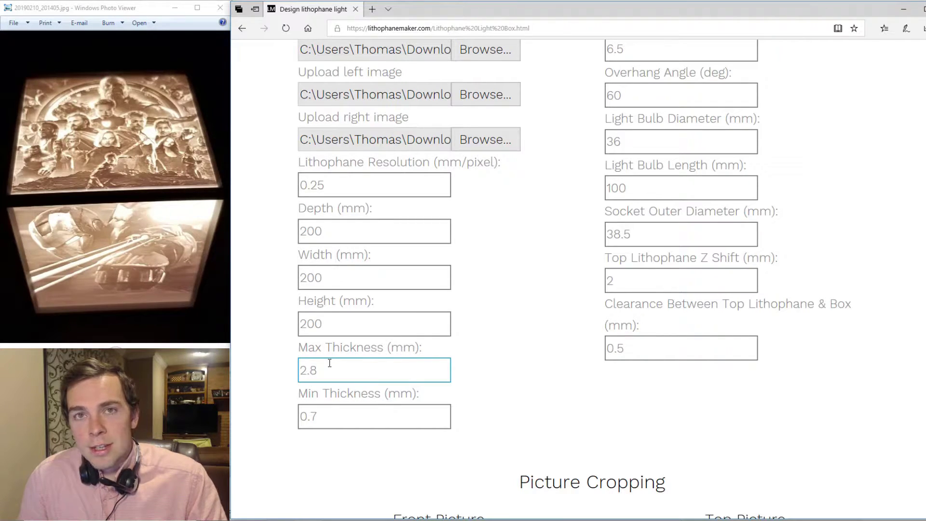
pyautogui.click(437, 259)
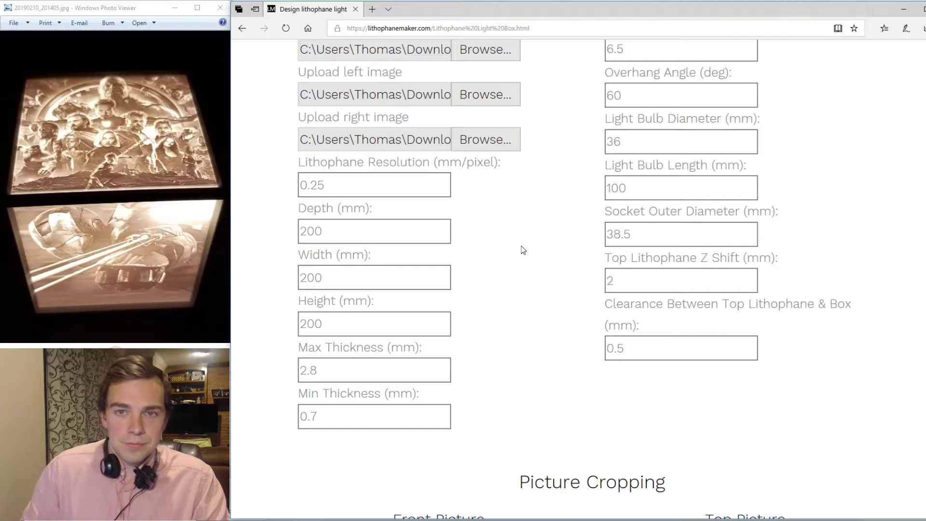
# - Replace the 6.5 mm Frame Dimension with 20 mm, then correct it to 10 mm
pyautogui.scroll(5, 522, 249)
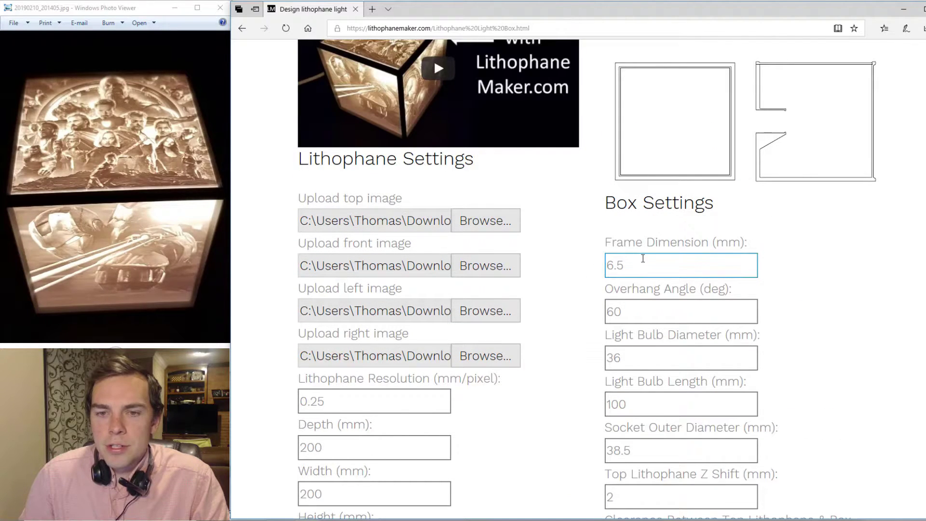
pyautogui.moveTo(643, 261); pyautogui.dragTo(597, 264)
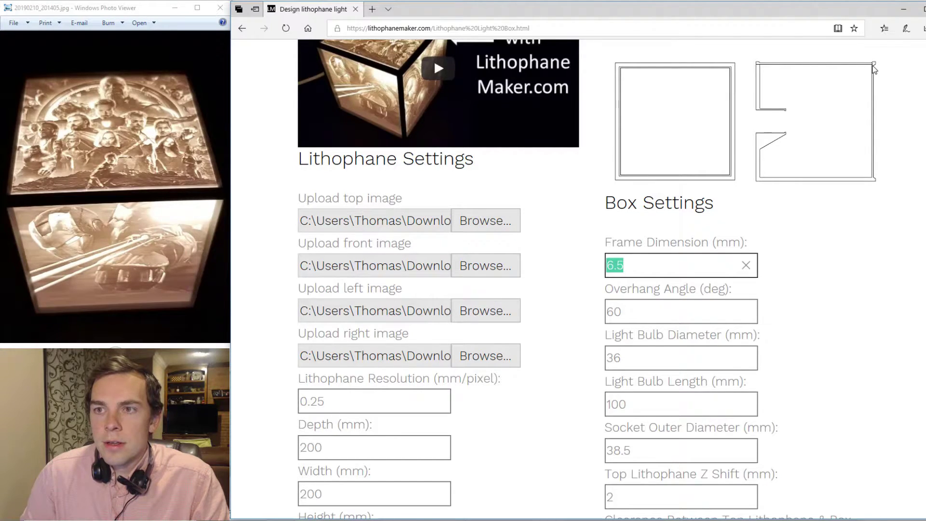
pyautogui.click(629, 264)
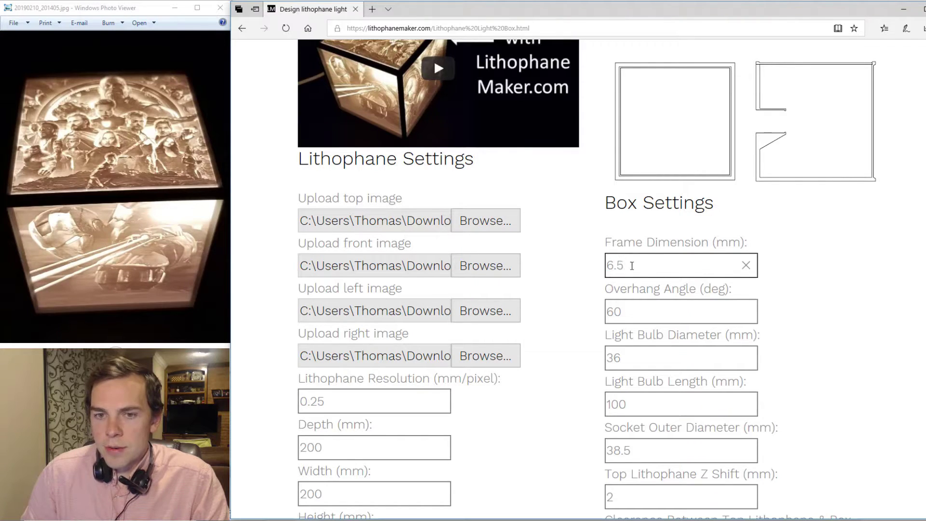
pyautogui.moveTo(641, 266); pyautogui.dragTo(597, 267)
pyautogui.write('20')
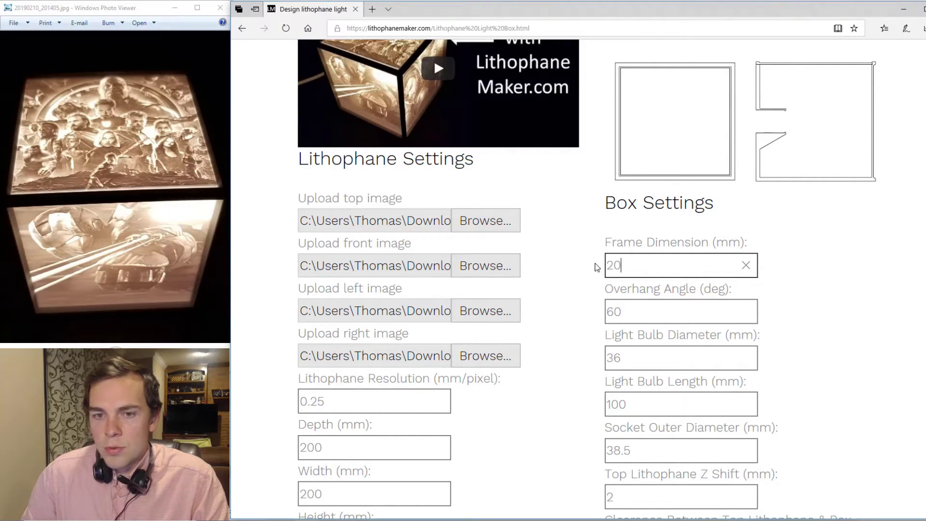
pyautogui.click(637, 309)
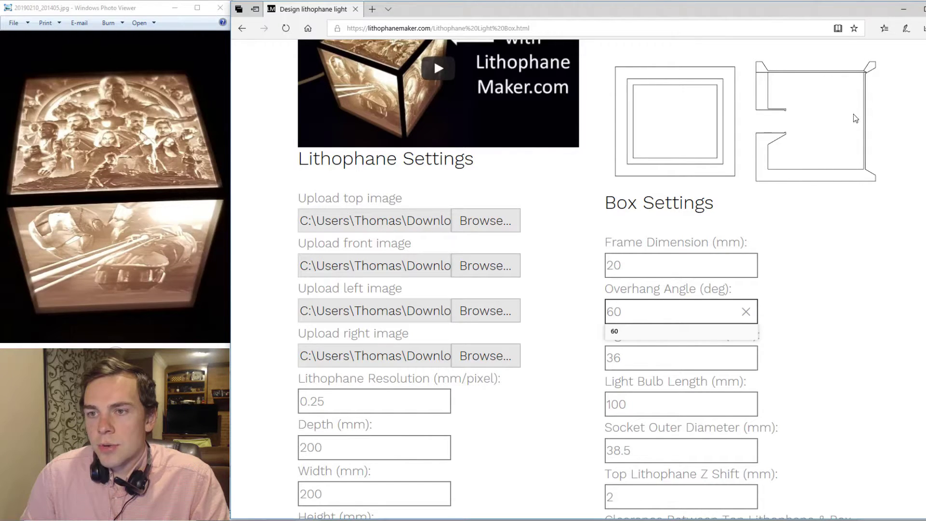
pyautogui.doubleClick(640, 267)
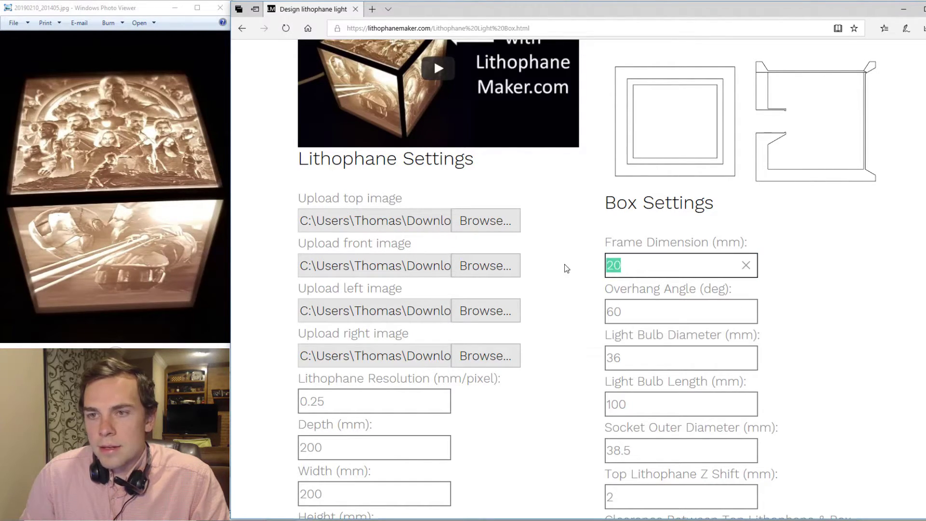
pyautogui.write('10')
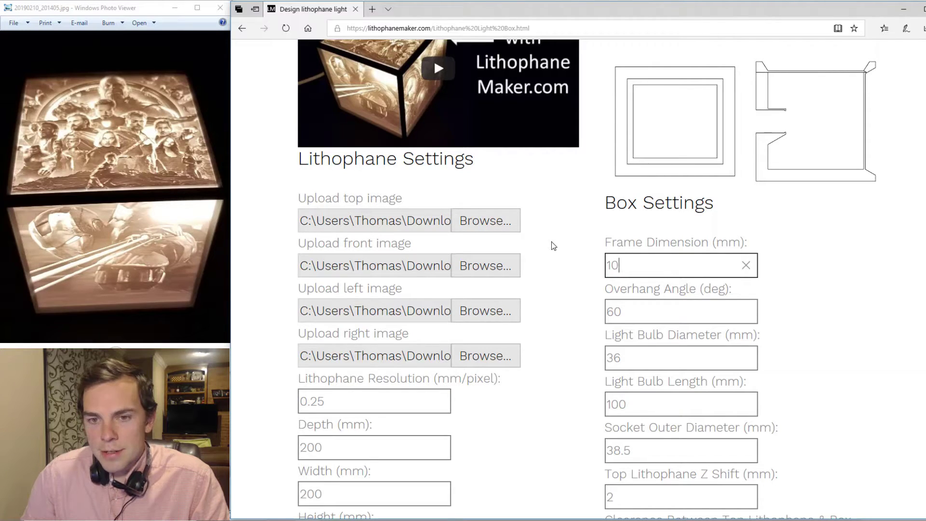
pyautogui.press('Tab')
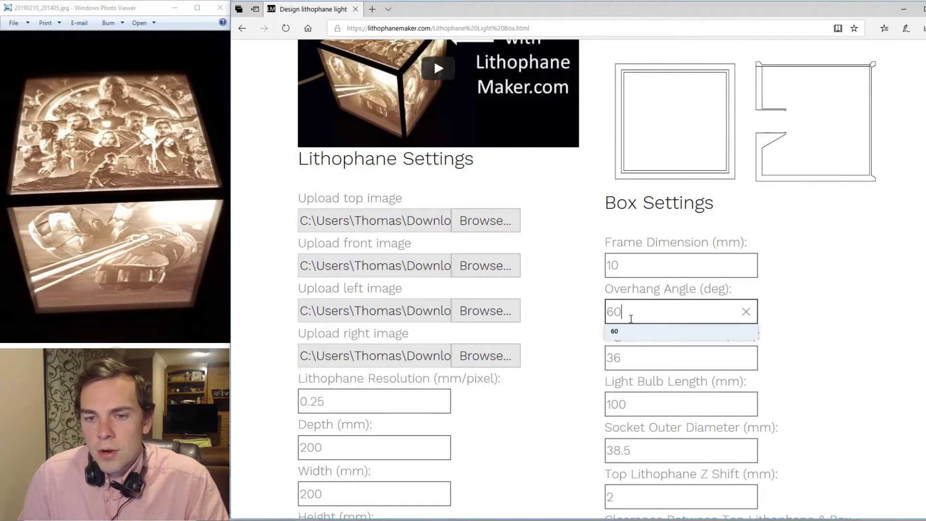
# - Confirm the Overhang Angle stays at 60 degrees
pyautogui.doubleClick(634, 305)
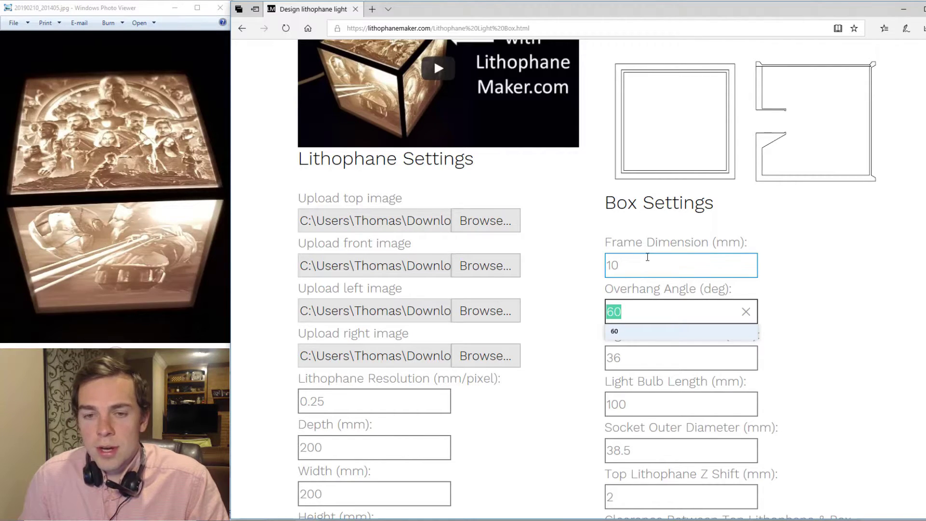
pyautogui.click(647, 258)
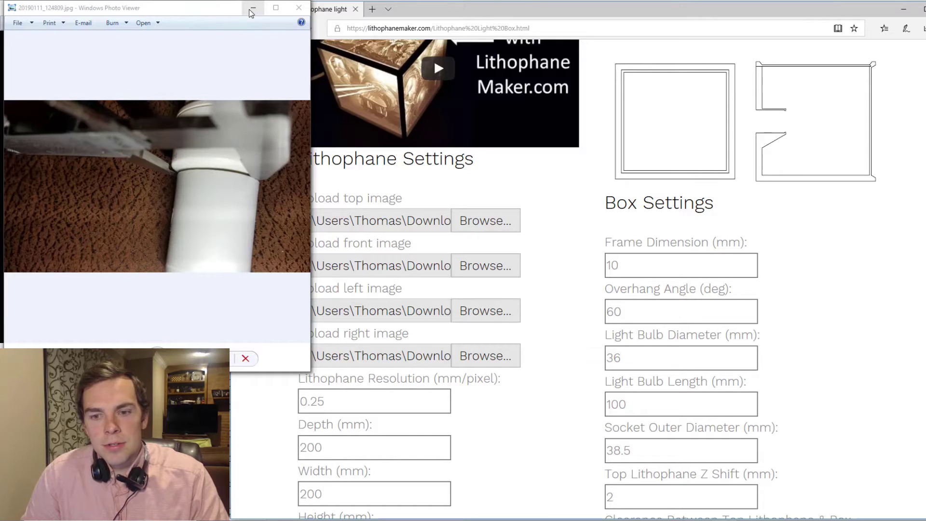
# - Check the bulb photo and try 120 for Light Bulb Length before restoring 100 mm
pyautogui.press('Right')
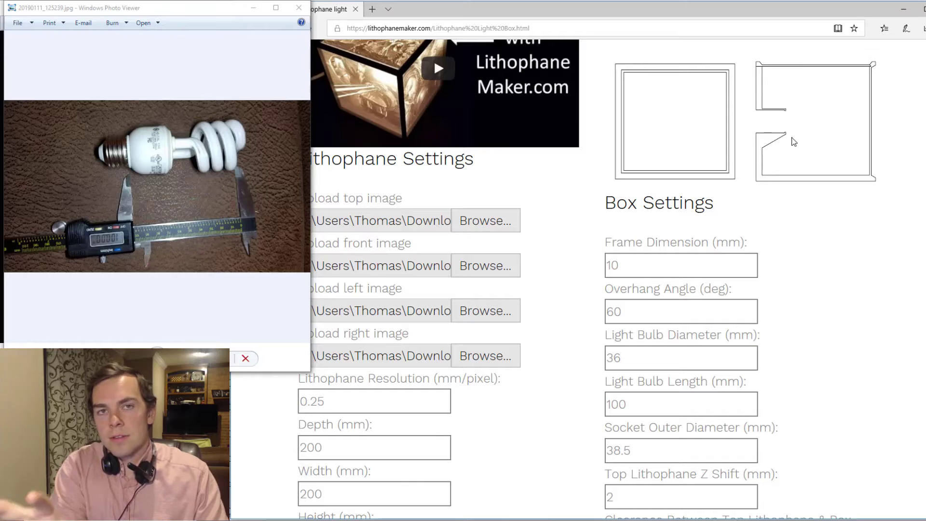
pyautogui.doubleClick(632, 404)
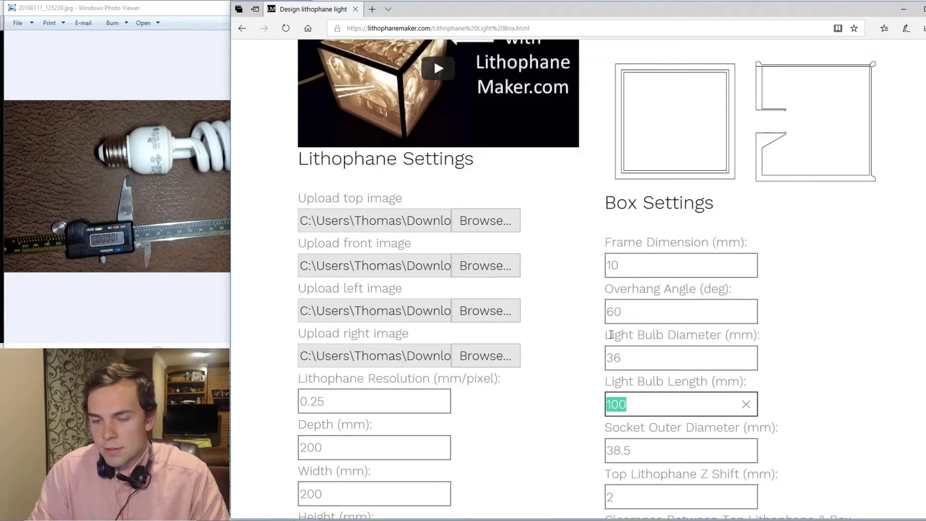
pyautogui.write('120')
pyautogui.click(631, 358)
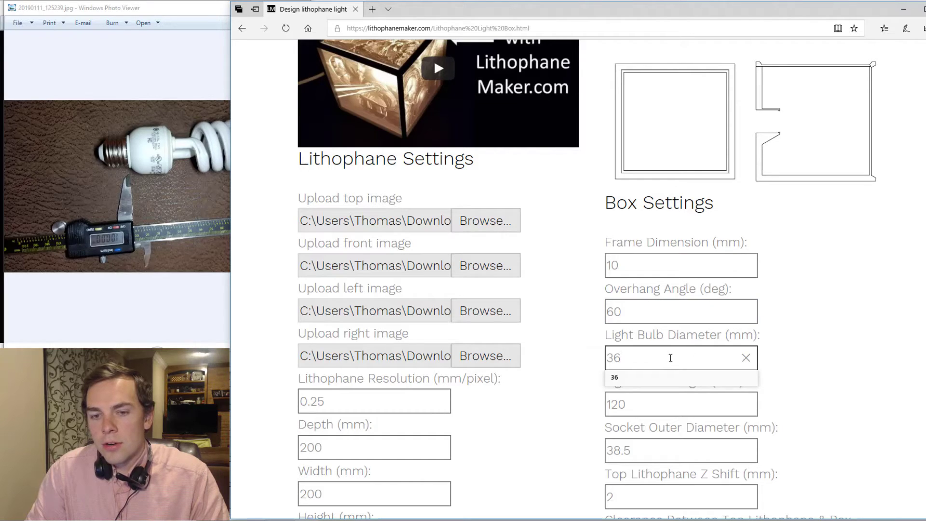
pyautogui.press('Tab')
pyautogui.write('100')
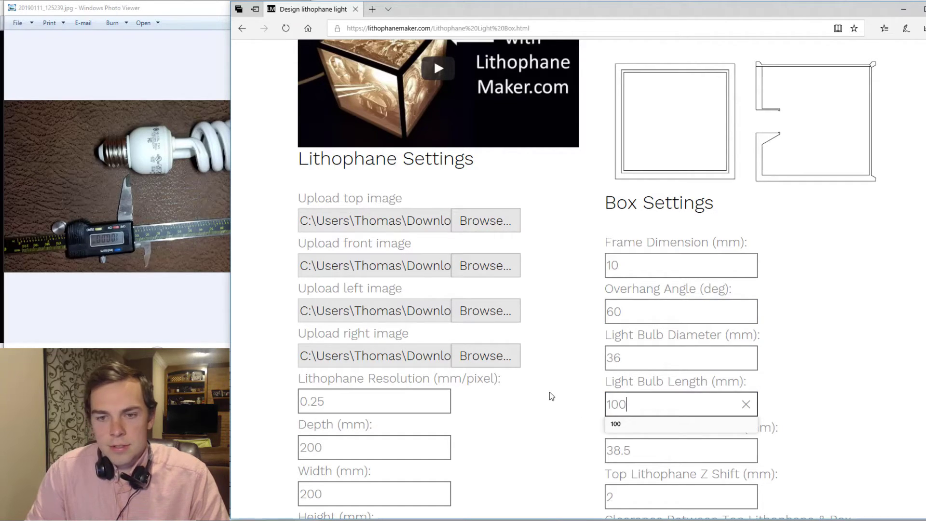
# - Confirm the 36 mm bulb diameter and step Photo Viewer back to the previous photo
pyautogui.click(646, 360)
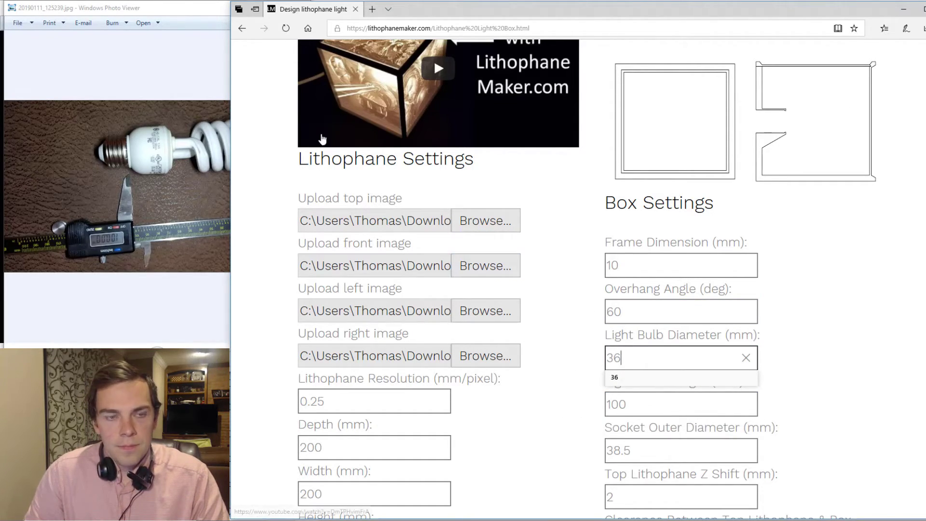
pyautogui.click(567, 427)
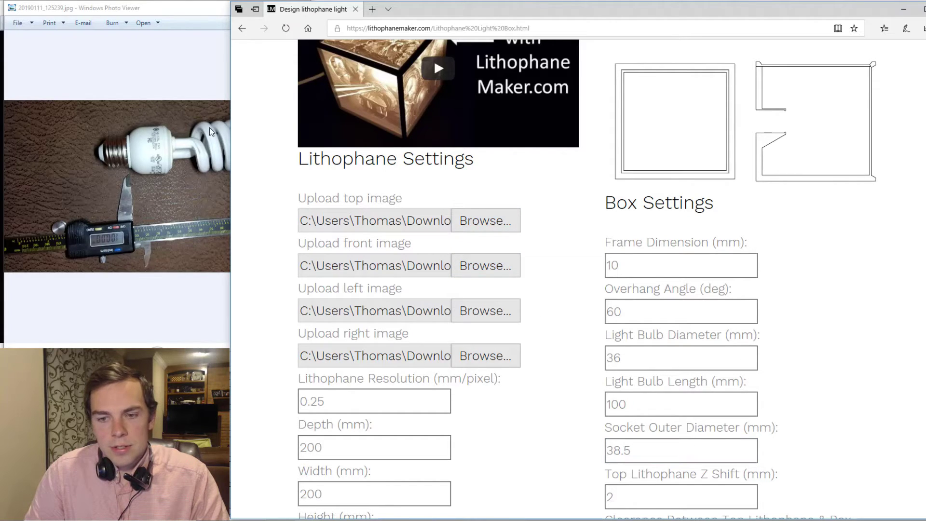
pyautogui.click(207, 15)
pyautogui.press('Left')
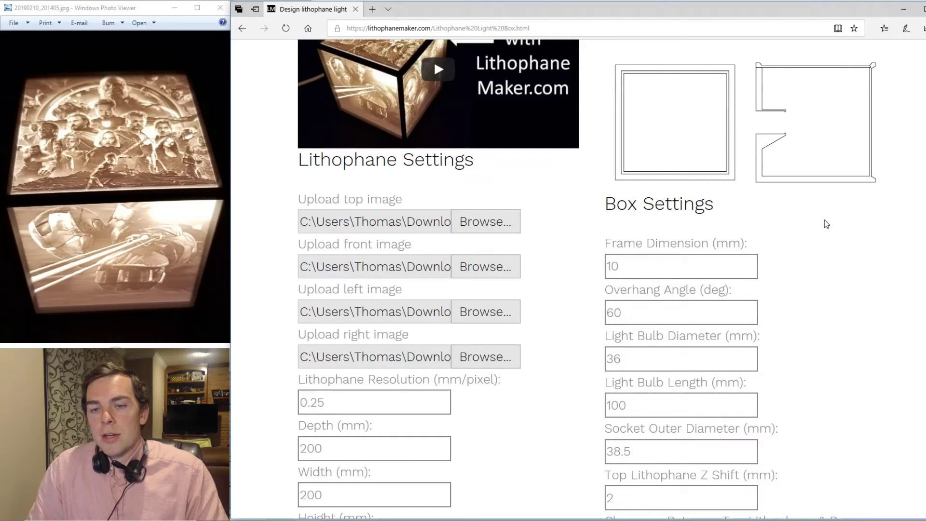
# - Scroll the Lithophane Maker form down toward the top lithophane settings
pyautogui.scroll(-3, 762, 183)
pyautogui.click(657, 417)
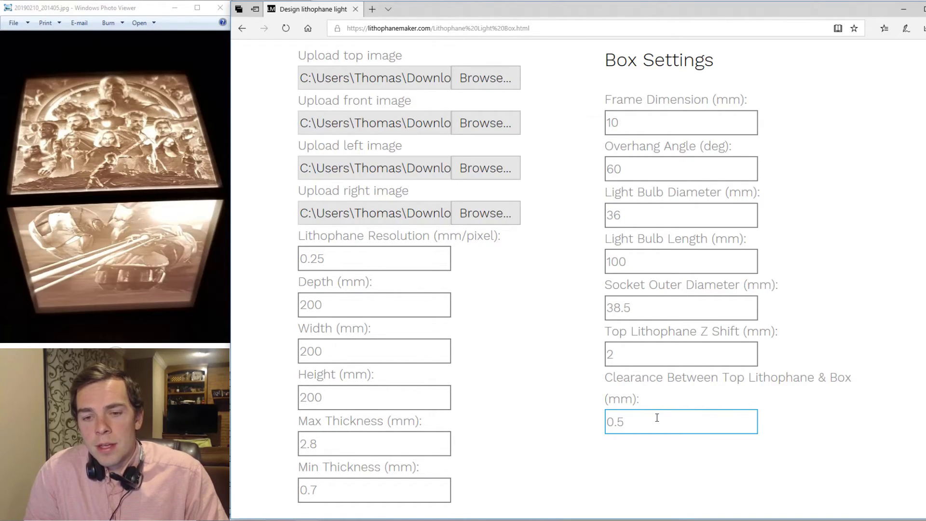
pyautogui.hotkey('ctrl', 'a')
pyautogui.write('0')
pyautogui.click(639, 357)
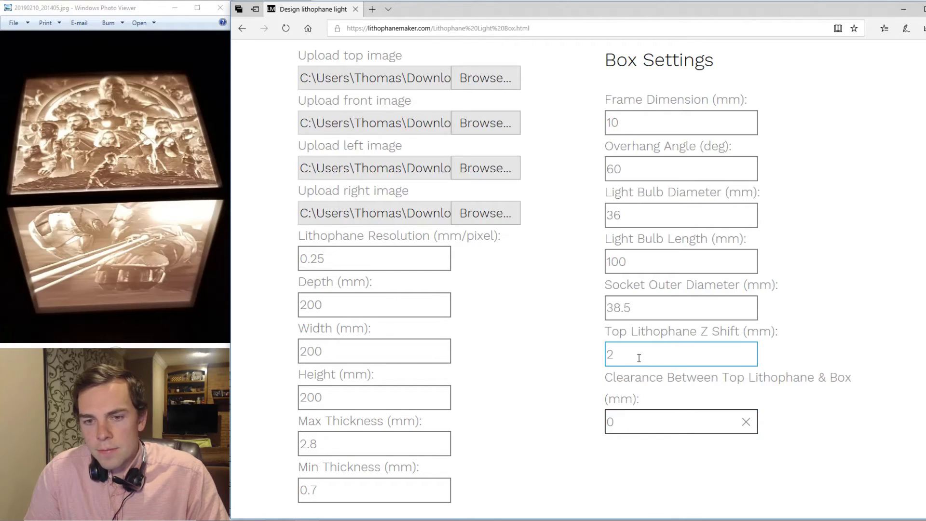
pyautogui.click(641, 354)
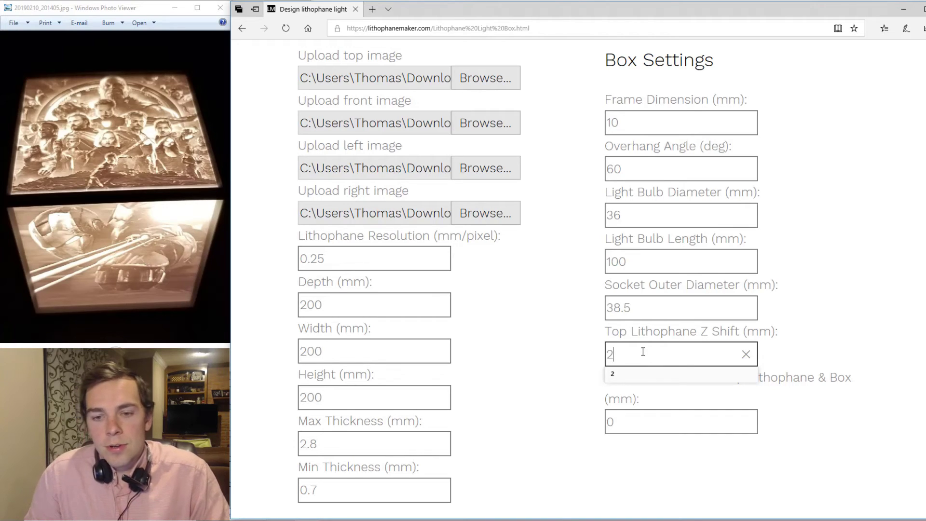
pyautogui.click(680, 431)
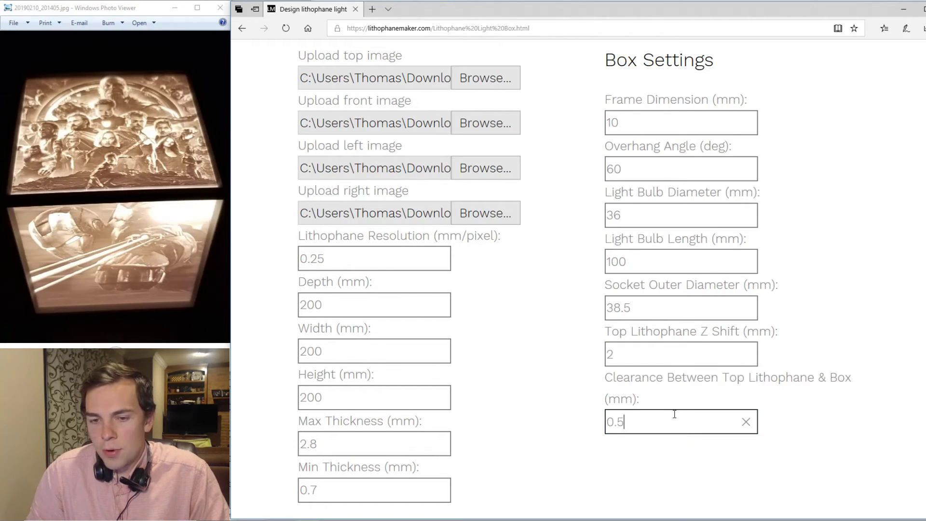
pyautogui.click(644, 344)
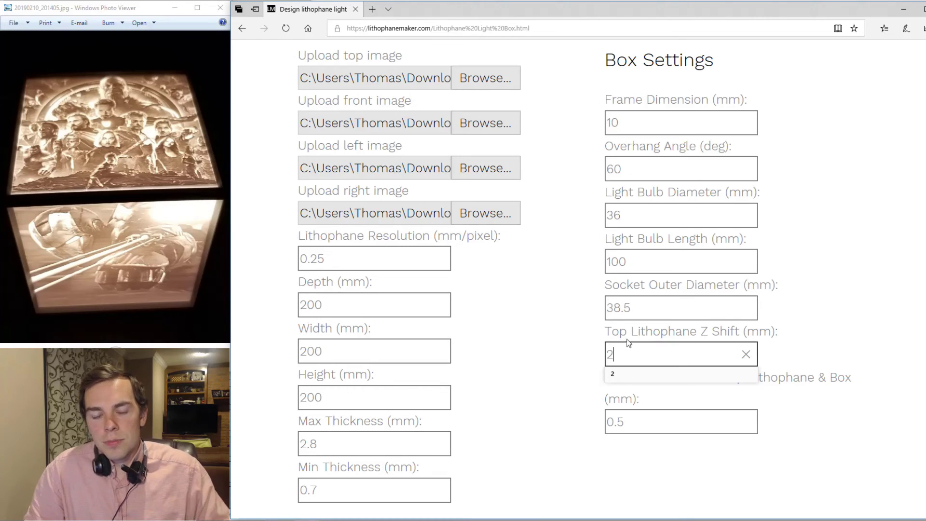
pyautogui.click(647, 425)
pyautogui.moveTo(634, 418); pyautogui.dragTo(571, 425)
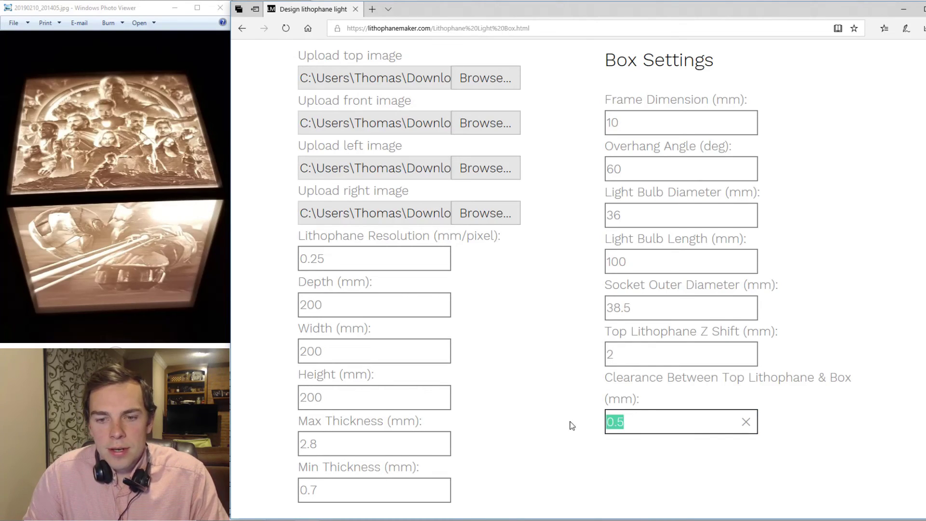
pyautogui.click(696, 457)
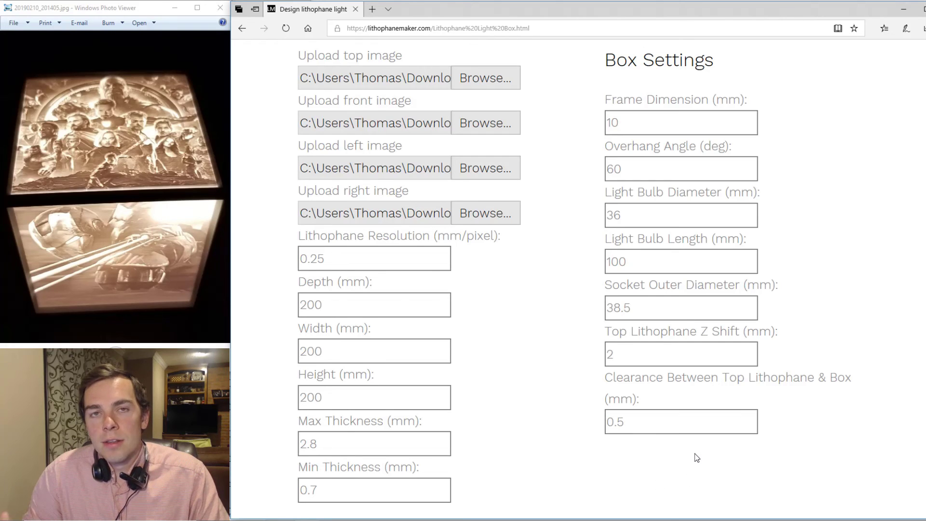